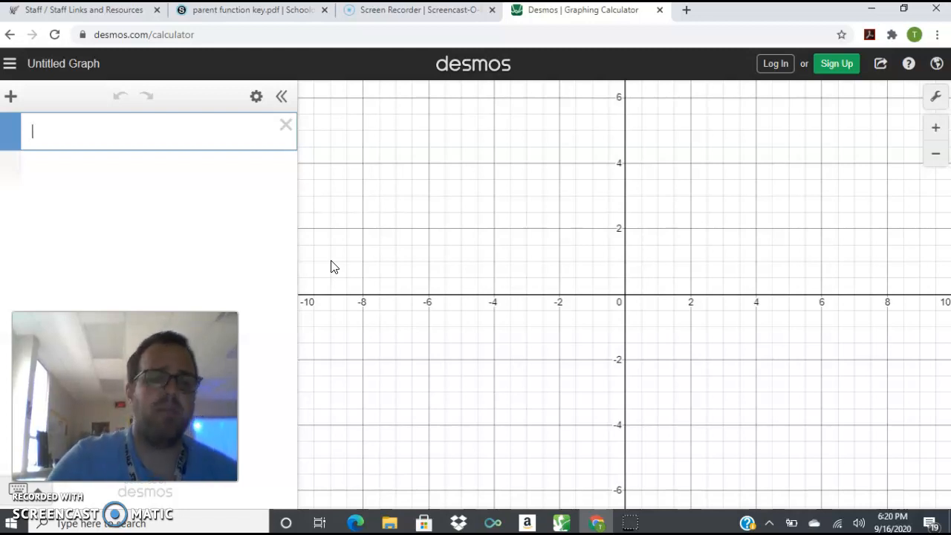
click(175, 384)
drag(176, 384, 847, 381)
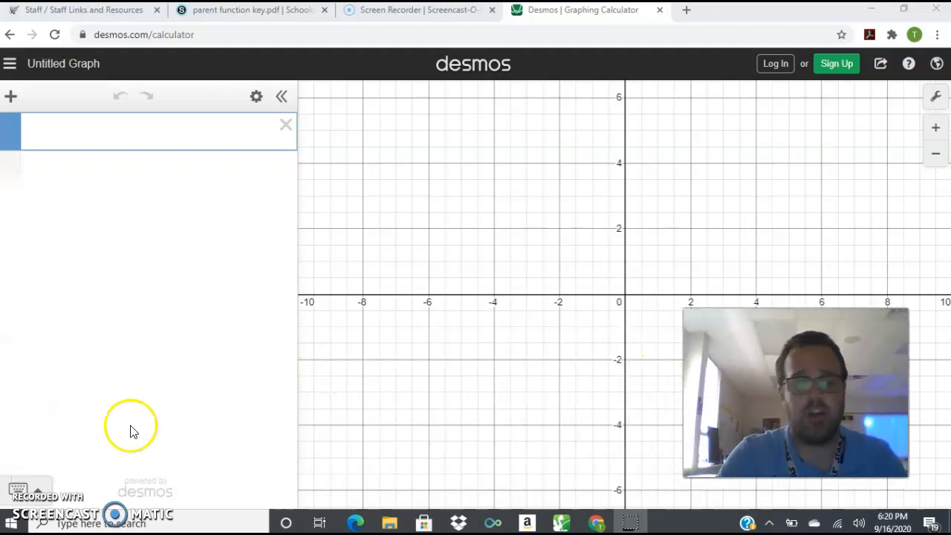
click(36, 489)
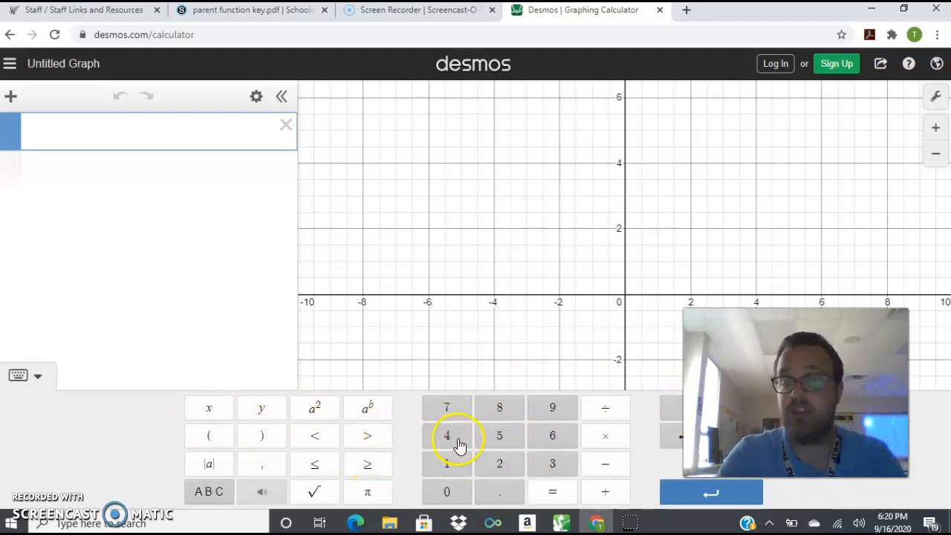
click(35, 374)
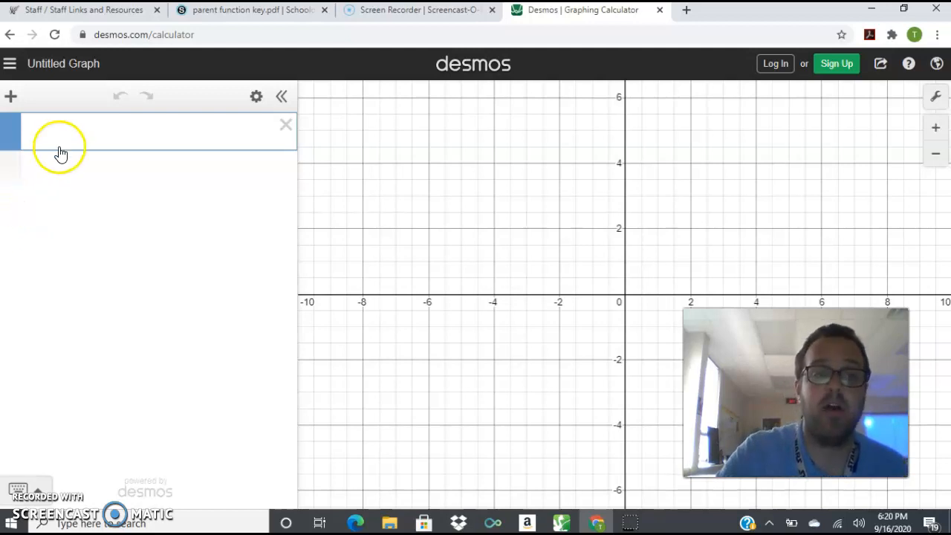
Graph the equation y = 2x² in the first expression line using the on-screen math keypad.
click(37, 490)
click(260, 408)
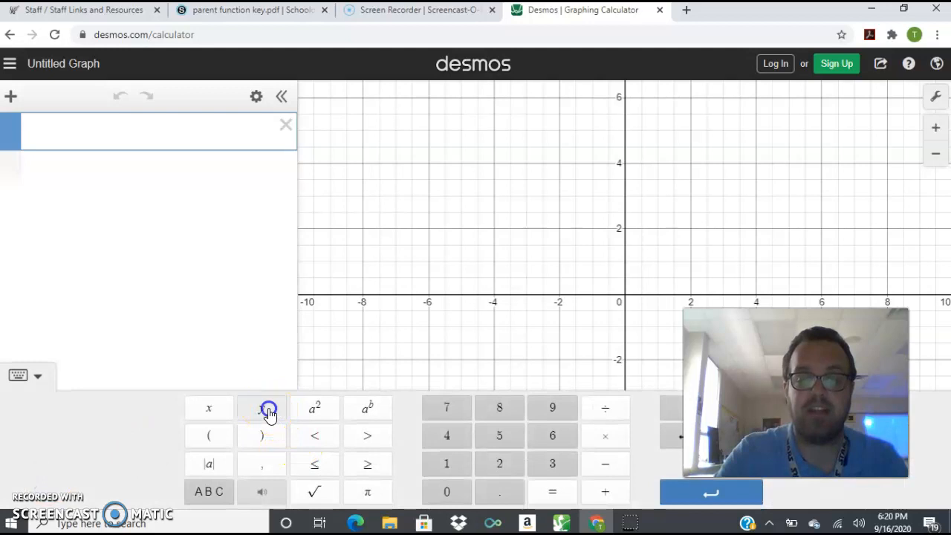
click(550, 494)
click(502, 465)
click(209, 410)
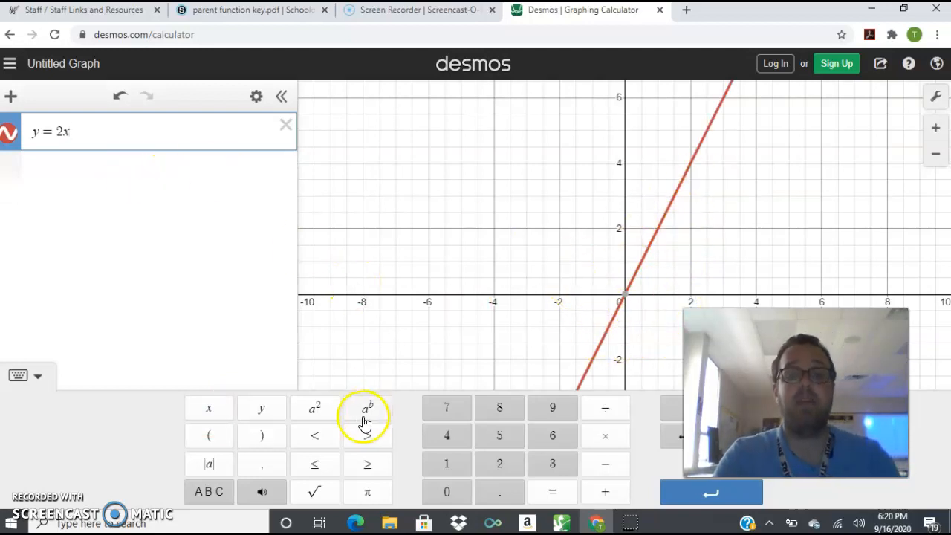
click(315, 411)
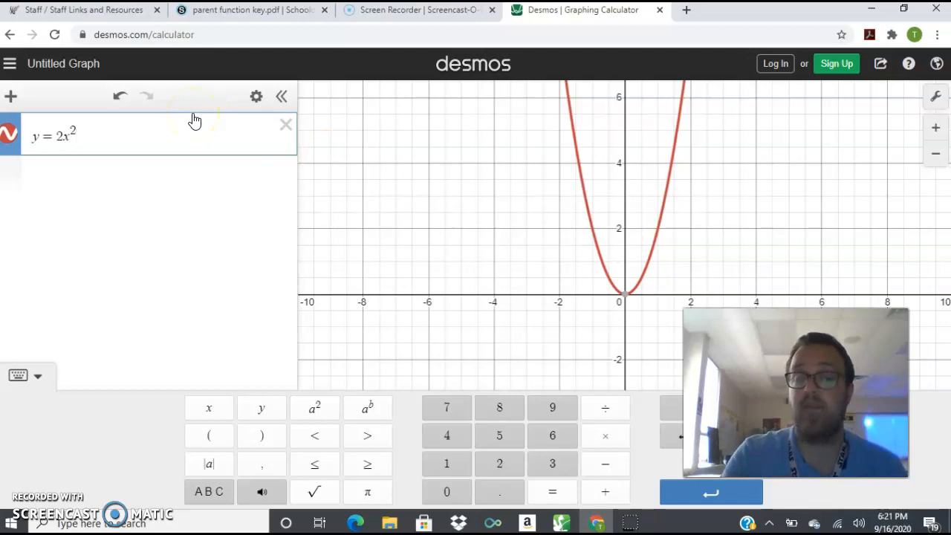
Graph a second equation, y = 2x² − 5, in a new expression line below the first.
click(100, 184)
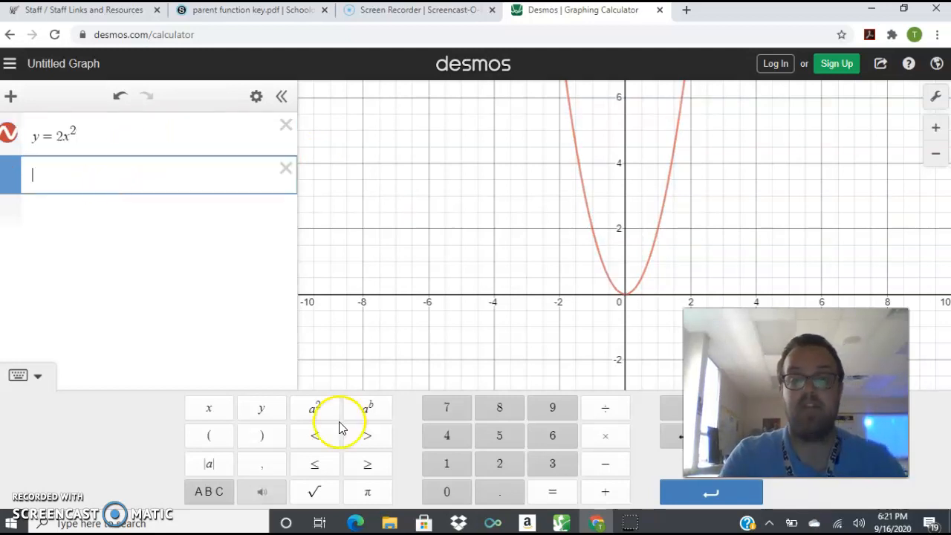
click(262, 409)
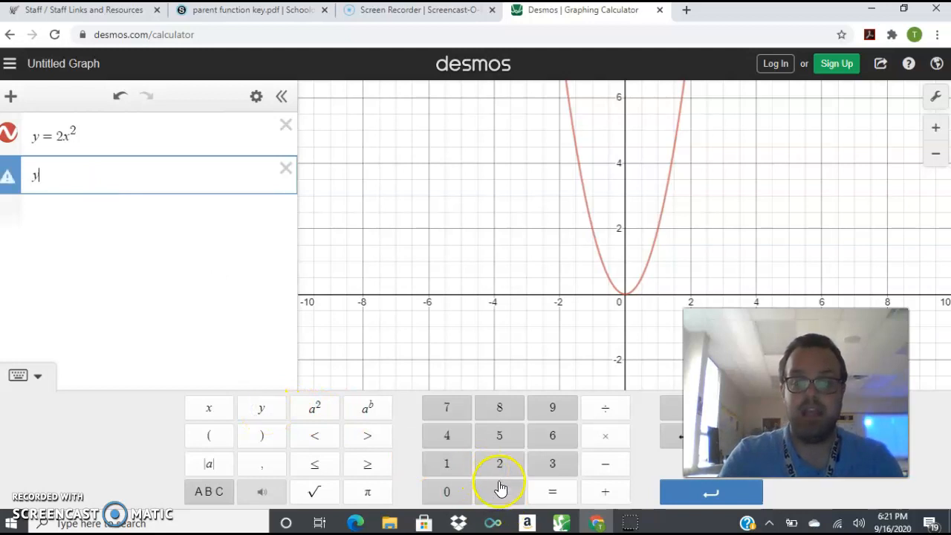
click(547, 491)
click(500, 463)
click(209, 408)
click(314, 408)
click(605, 464)
click(496, 437)
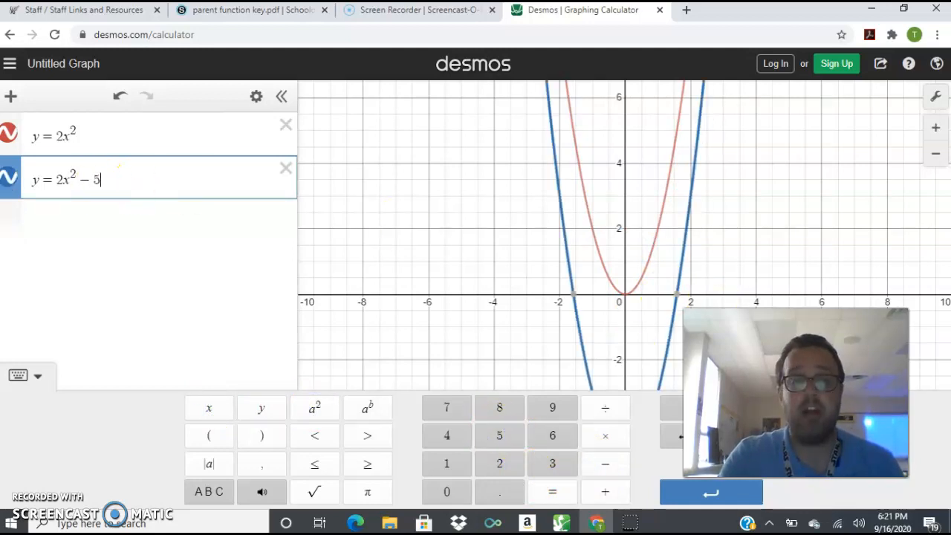
Add three empty expression lines below the two equations and return to the first empty one.
click(62, 233)
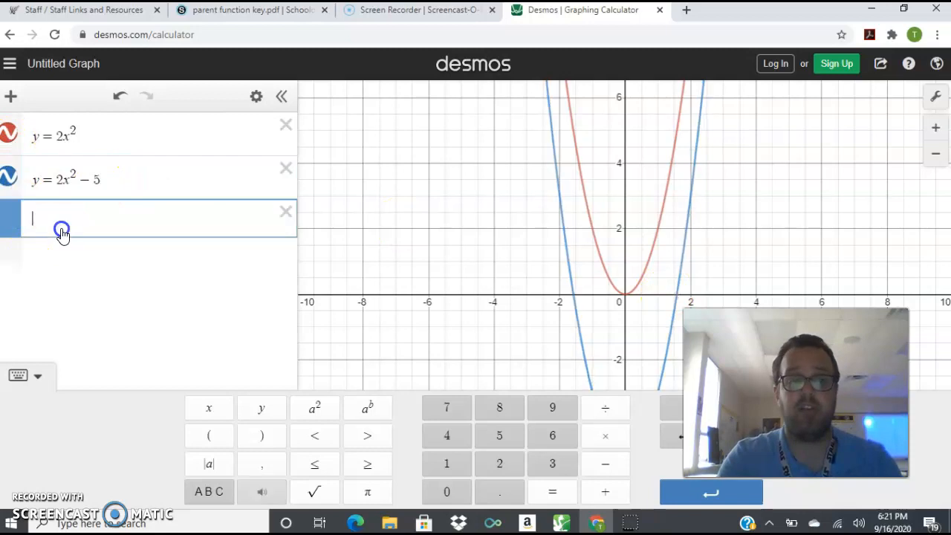
click(62, 253)
click(63, 292)
click(66, 225)
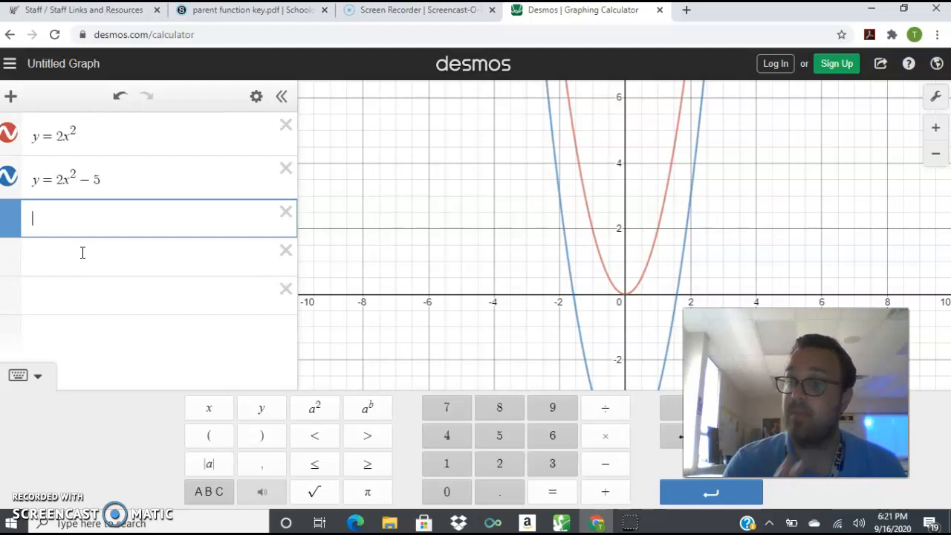
Hide the graph of y = 2x² − 5 and show it again.
click(13, 179)
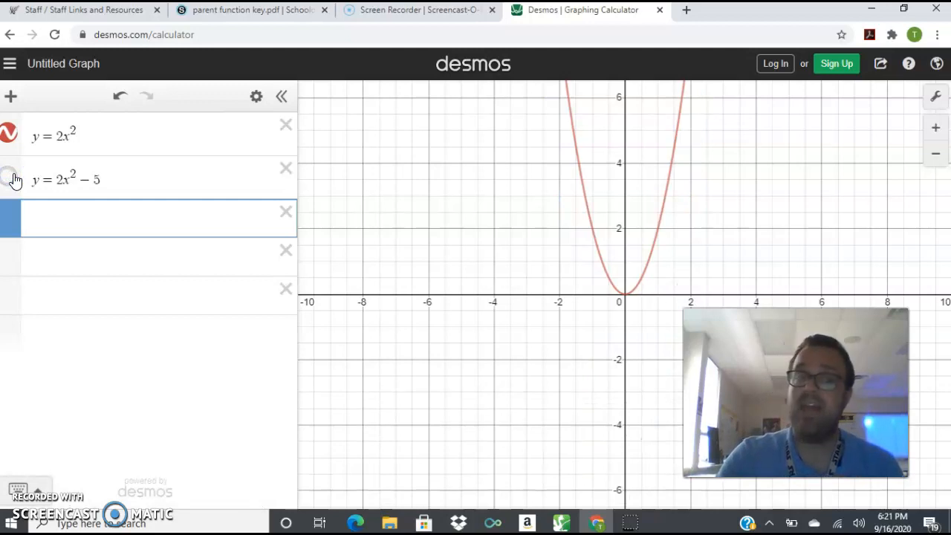
click(10, 178)
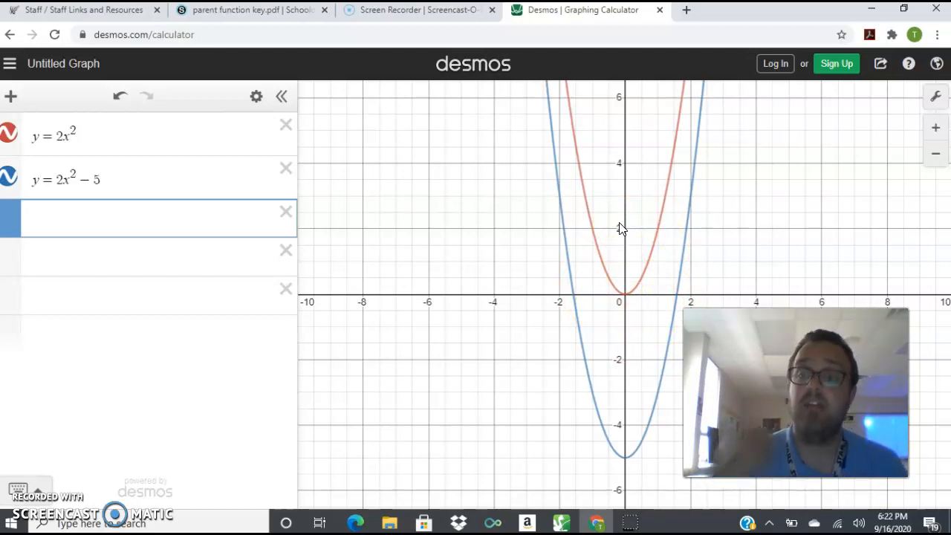
Set the lower limit of the y-axis to −10 in the graph settings.
click(934, 99)
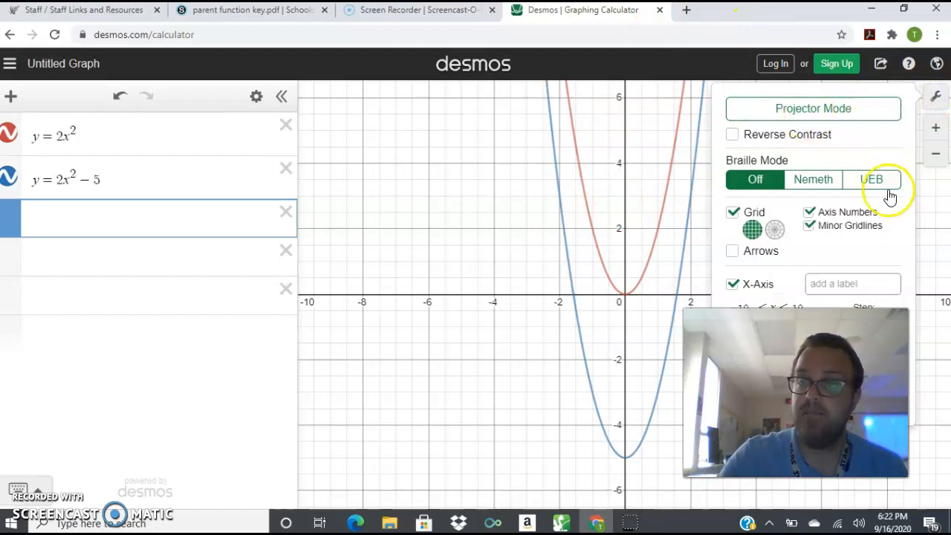
drag(796, 393, 279, 299)
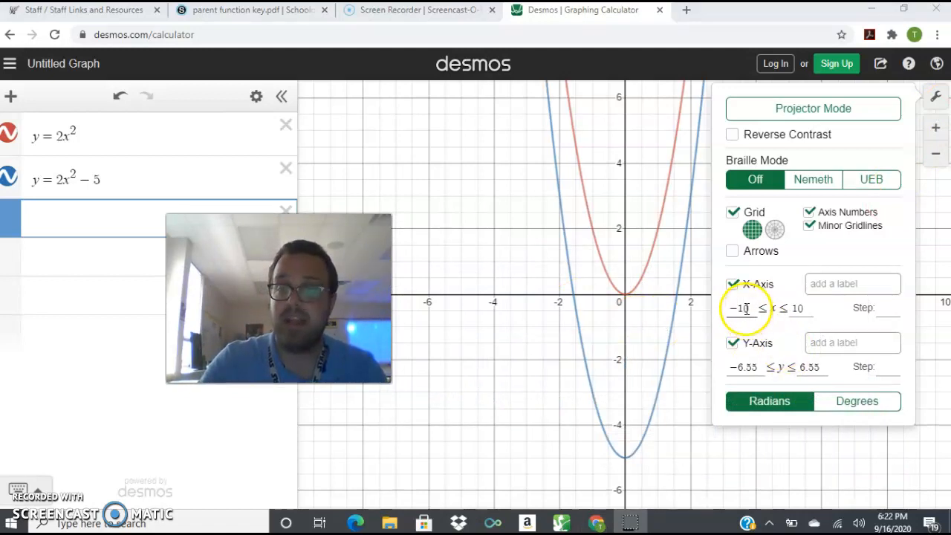
click(757, 368)
key(BackSpace)
key(BackSpace)
key(BackSpace)
key(BackSpace)
text(10)
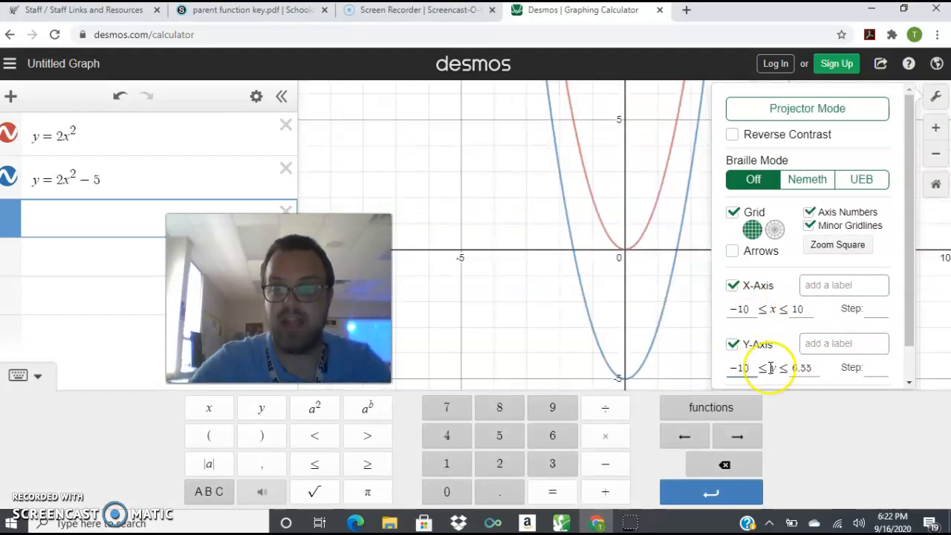
Set the upper limit of the y-axis to 10, review the axis ranges and close the graph settings.
click(816, 369)
key(BackSpace)
key(BackSpace)
key(BackSpace)
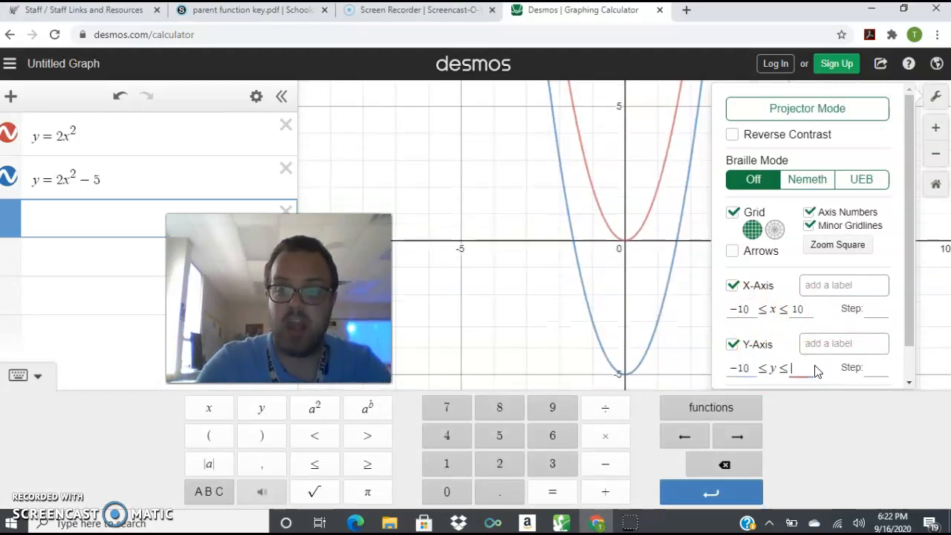
text(10)
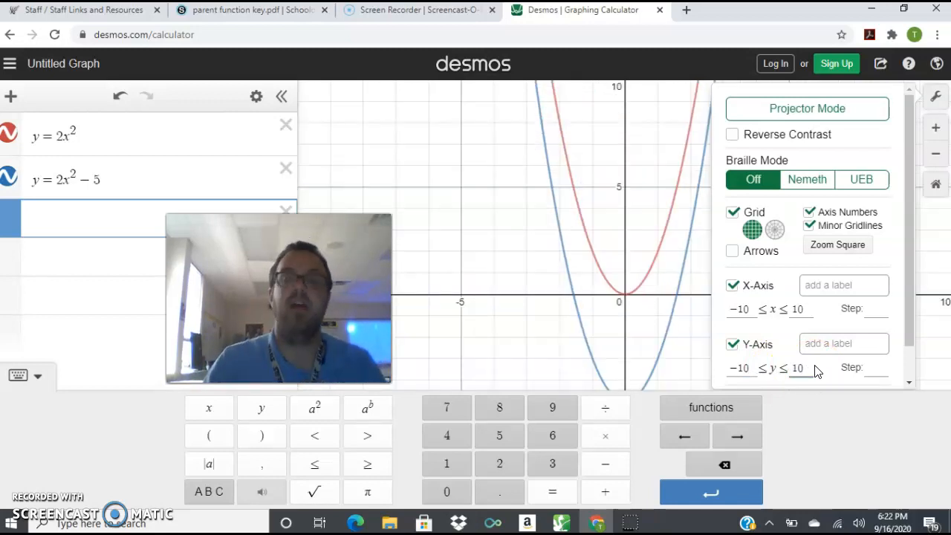
click(535, 361)
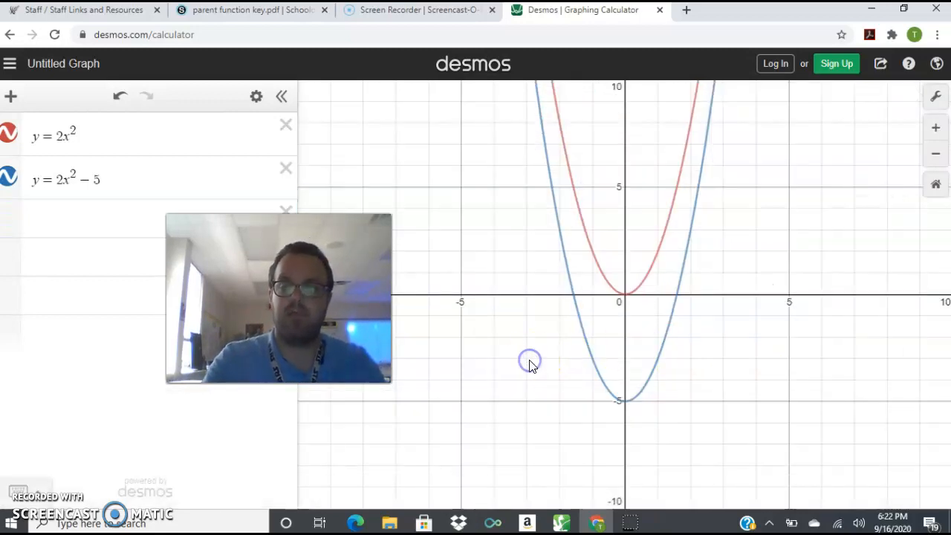
click(936, 96)
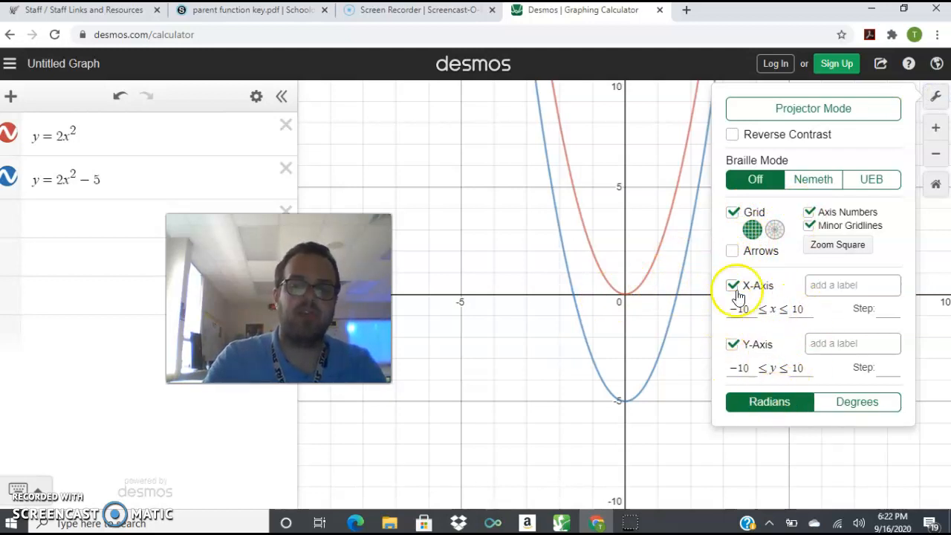
click(515, 305)
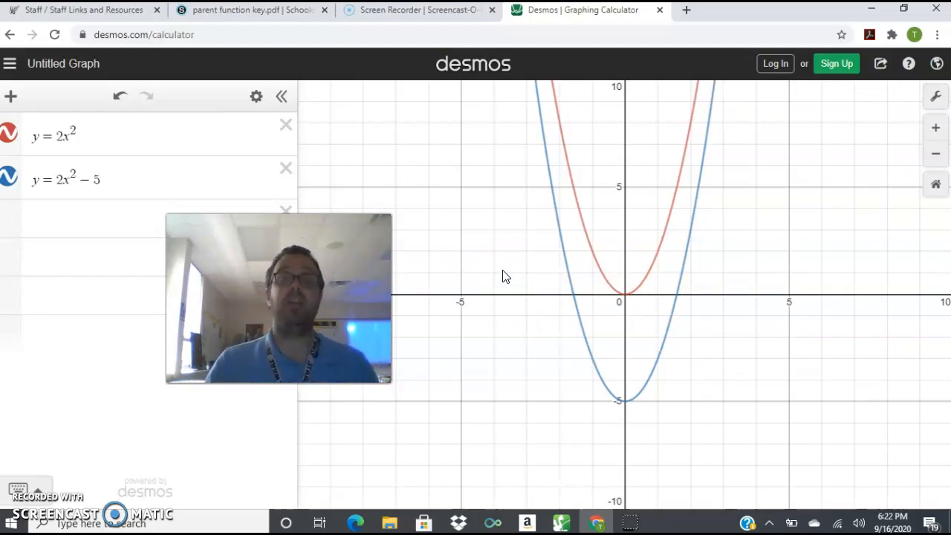
Show the coordinates of both parabolas' vertices and the blue parabola's positive x-intercept, then hide the blue vertex's label.
click(625, 297)
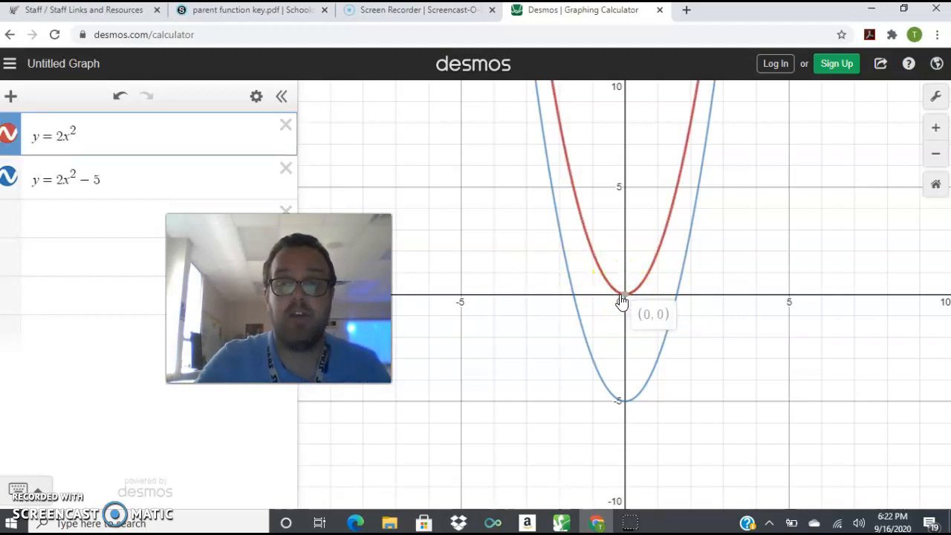
click(625, 296)
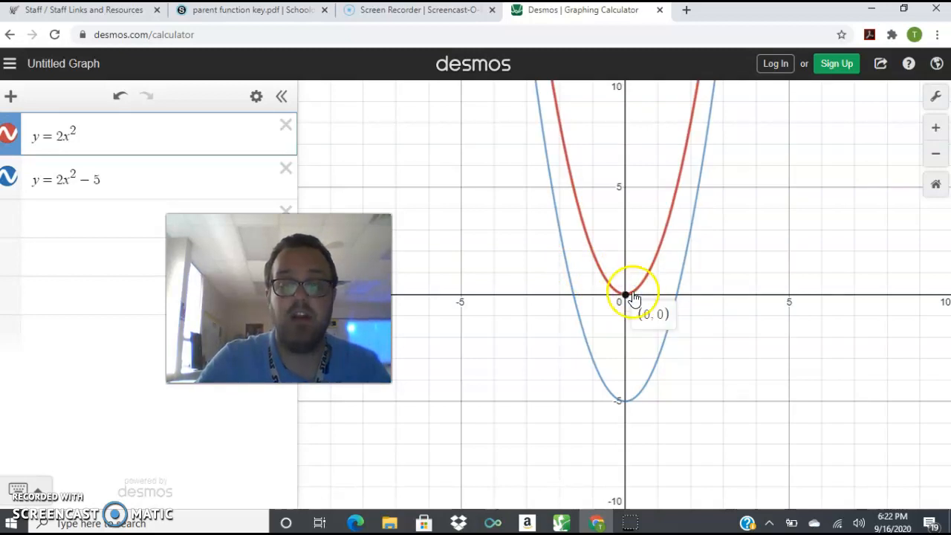
click(625, 400)
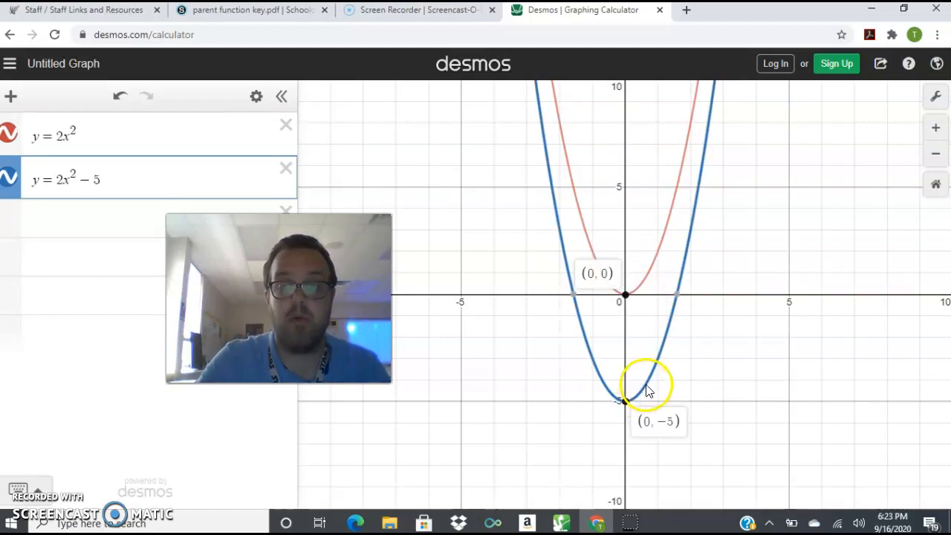
click(676, 295)
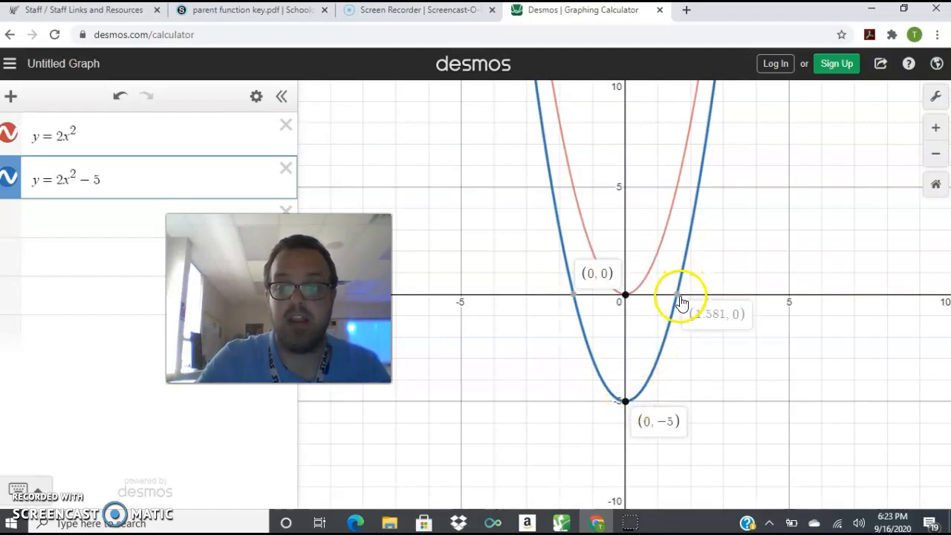
click(626, 400)
Trace along the curve of y = 2x² − 5 to read the coordinates of its points.
click(659, 344)
mouse_move(668, 346)
mouse_down()
mouse_move(632, 411)
mouse_move(675, 354)
mouse_move(735, 127)
mouse_move(657, 394)
mouse_up()
mouse_move(656, 396)
mouse_down()
mouse_move(612, 403)
mouse_move(595, 374)
mouse_move(558, 275)
mouse_move(535, 135)
mouse_up()
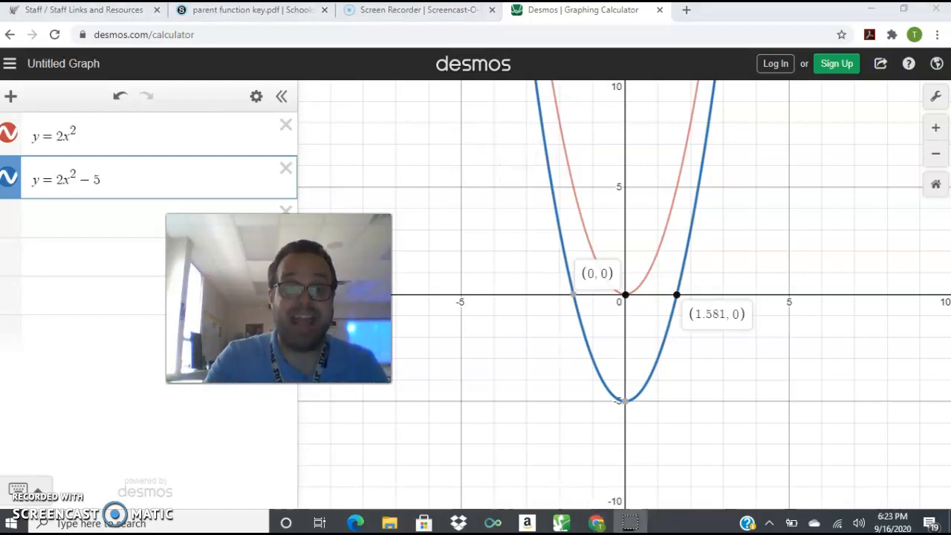
drag(279, 298, 170, 397)
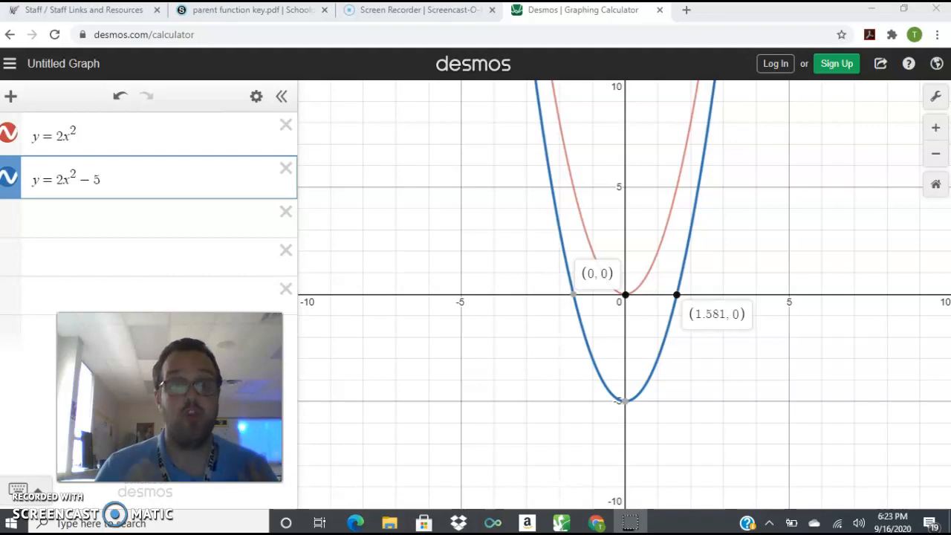
Change the first equation to y = x².
click(80, 132)
key(BackSpace)
key(BackSpace)
key(BackSpace)
key(BackSpace)
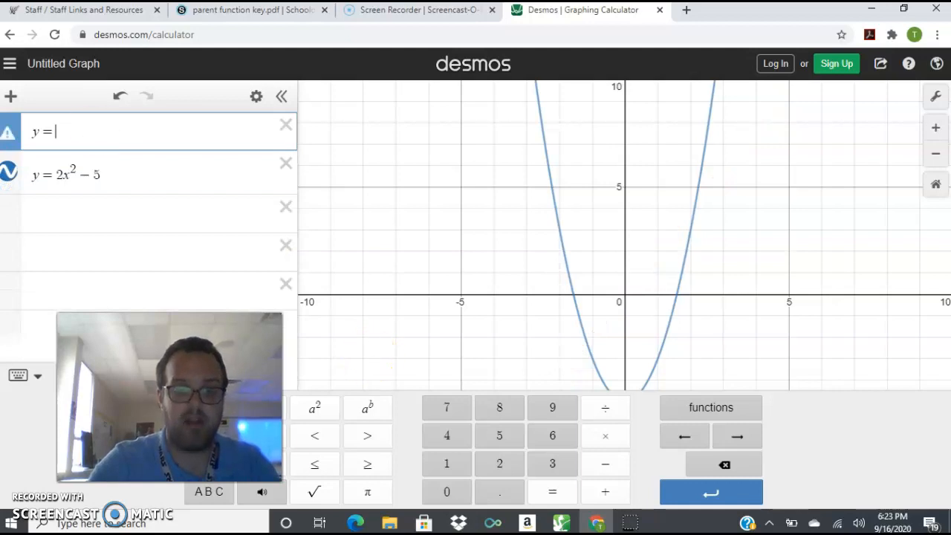
click(223, 408)
click(315, 408)
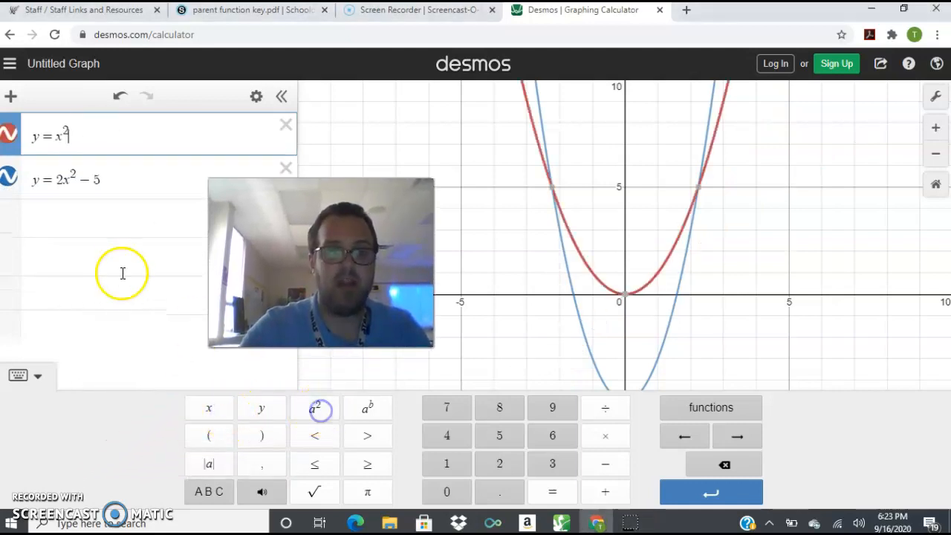
Remove the coefficient from the second equation so it reads y = x² − 5, and close the keypad.
click(62, 180)
key(BackSpace)
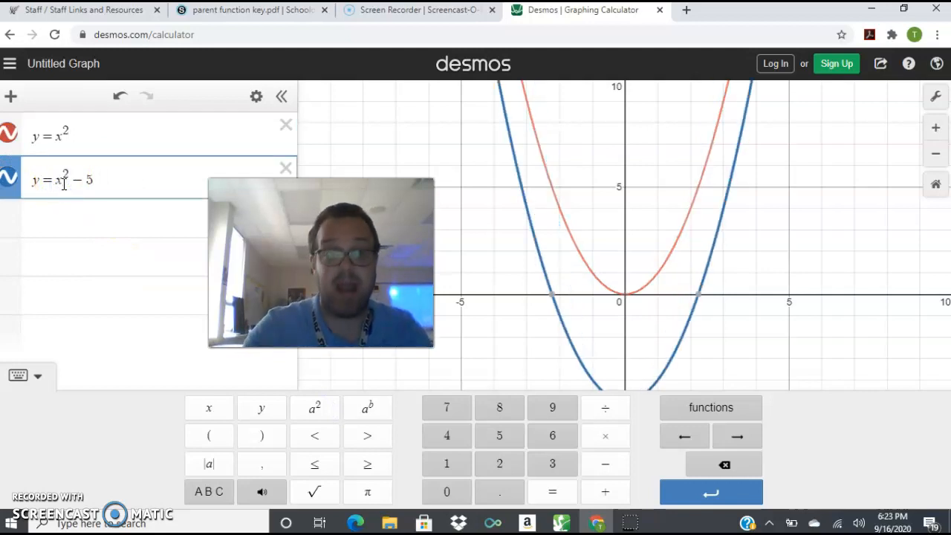
click(325, 336)
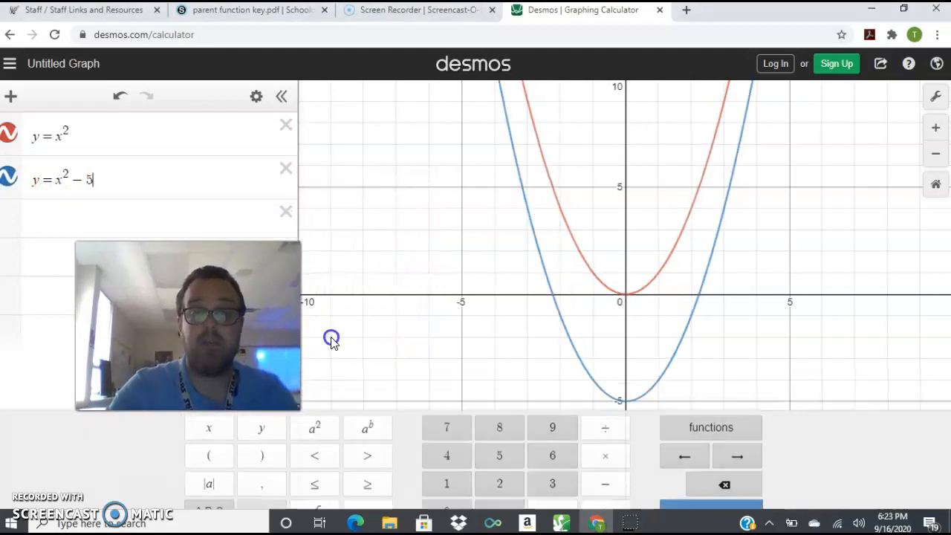